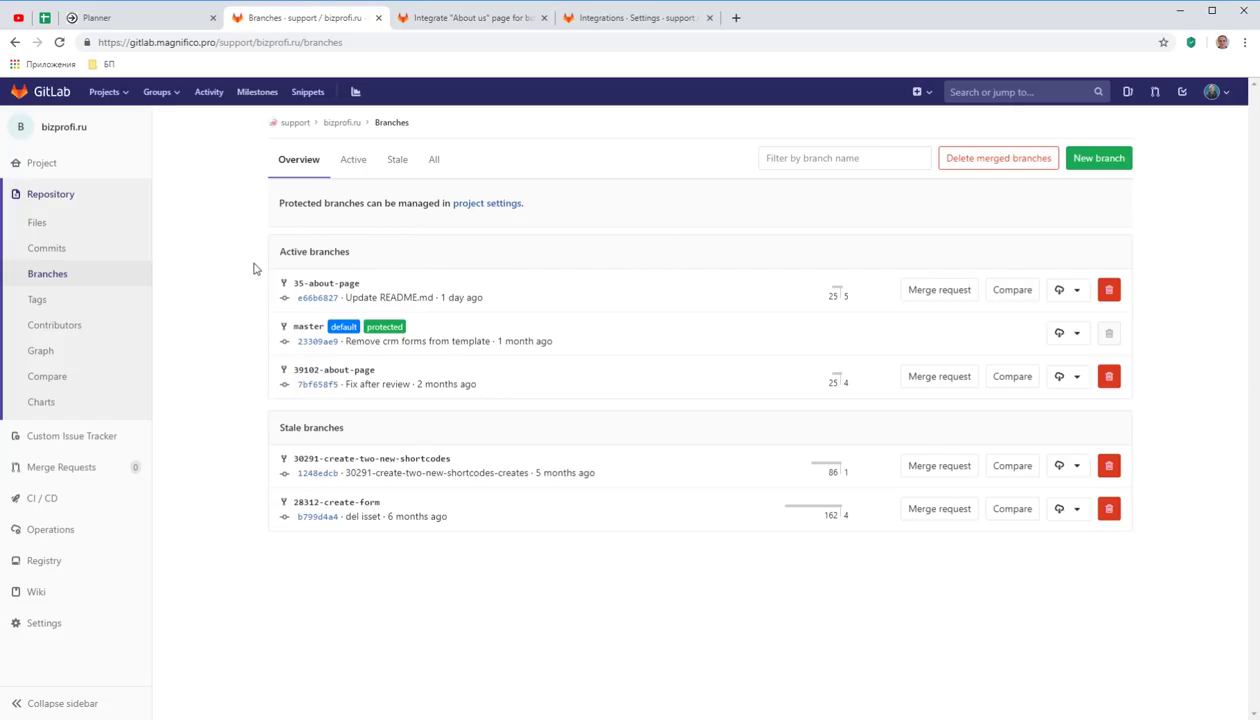
Step: Highlight the 35 prefix in the 35-about-page branch name, then return to Bitrix24 task #35
double_click(293, 284)
left_click(146, 18)
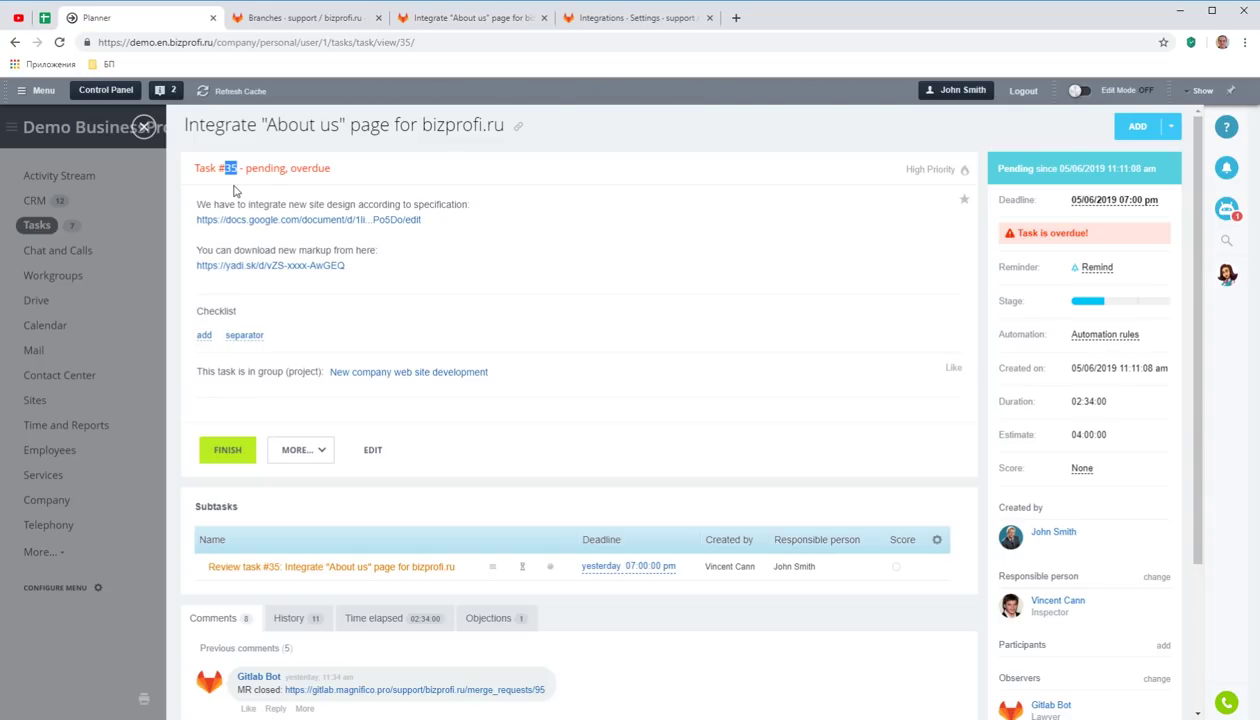
Step: Switch to GitLab merge request !95, 'Integrate "About us"', linked to task #35
left_click(430, 22)
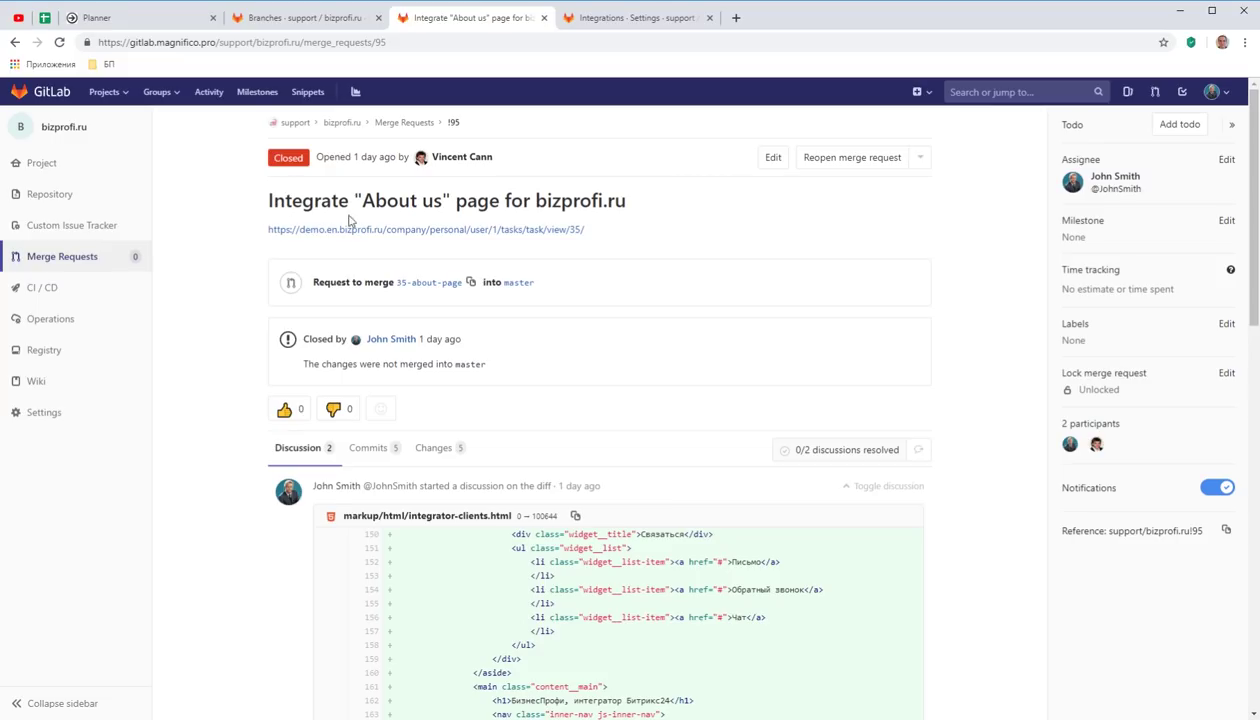
Step: Highlight merge request !95's link to task #35, then review the project's webhook integration settings
left_click_drag(600, 232, 266, 232)
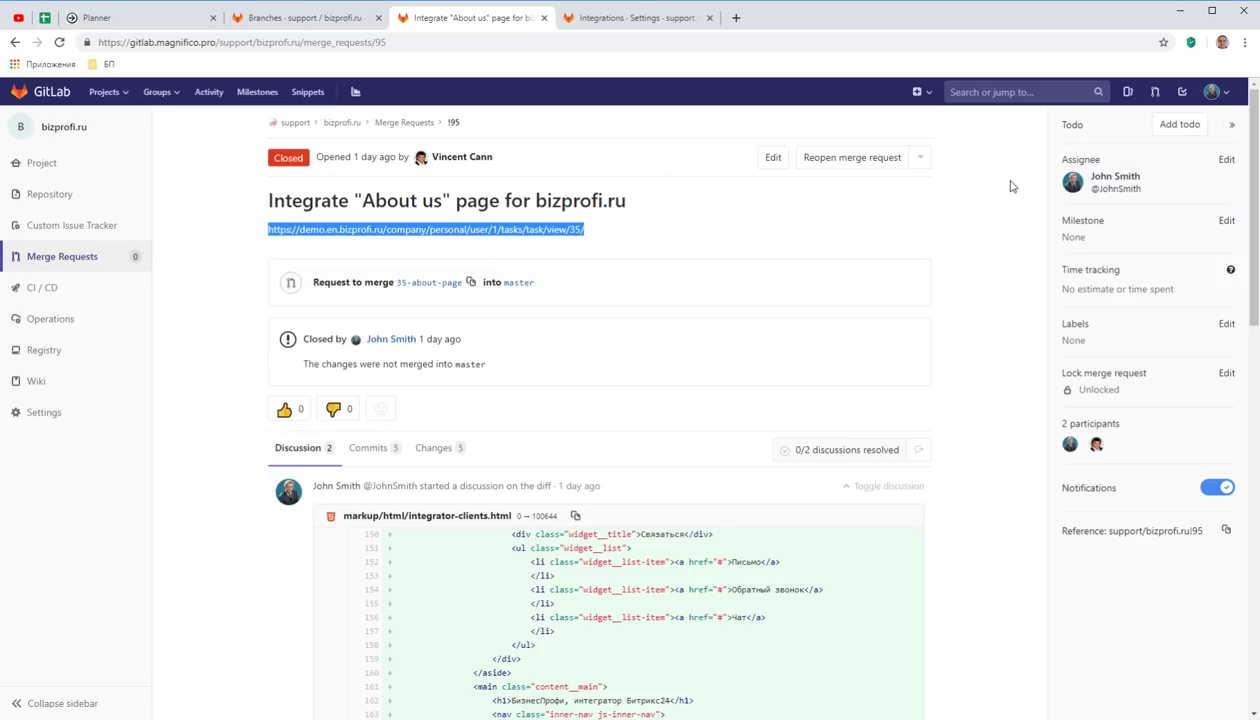
left_click(995, 207)
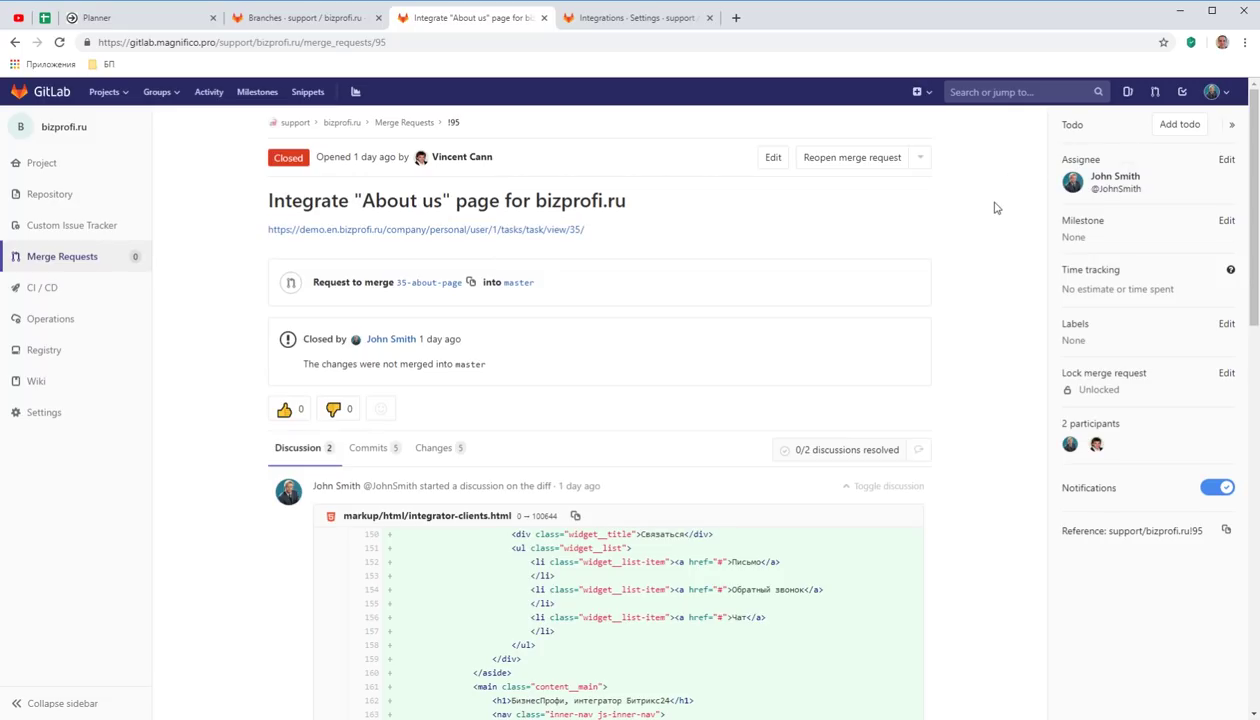
left_click(620, 18)
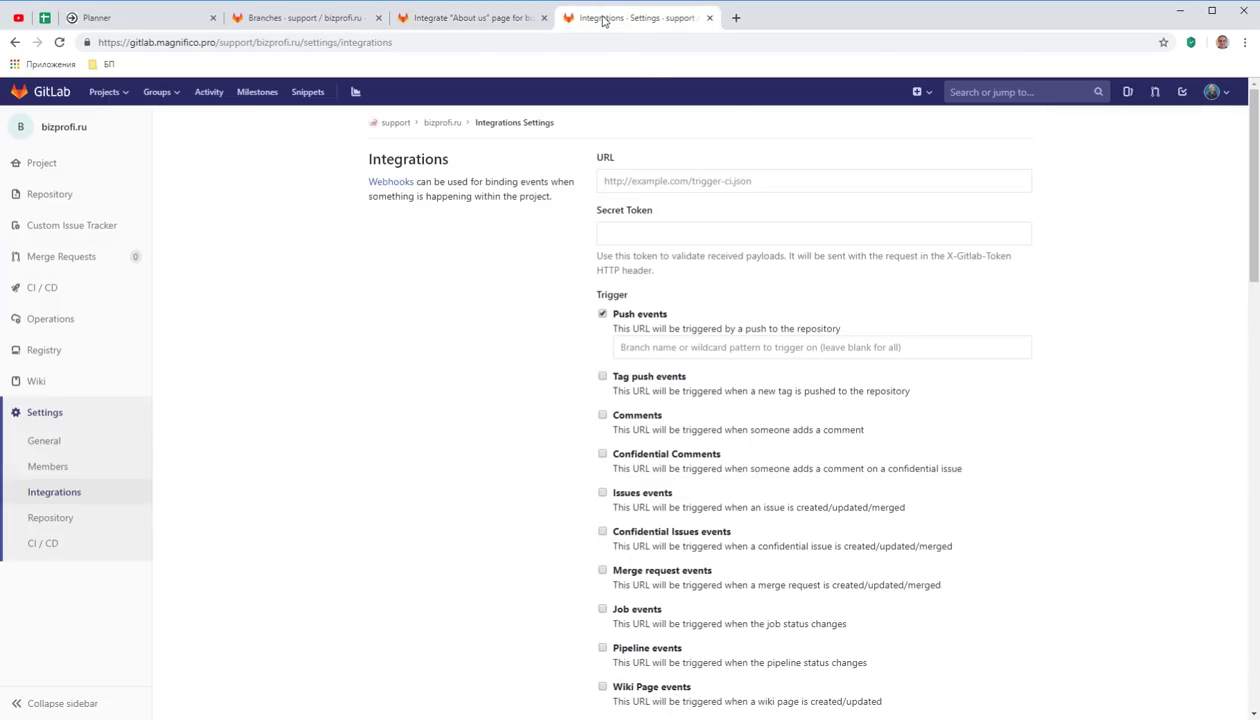
scroll(500, 331, "down", 2)
scroll(500, 331, "down", 2)
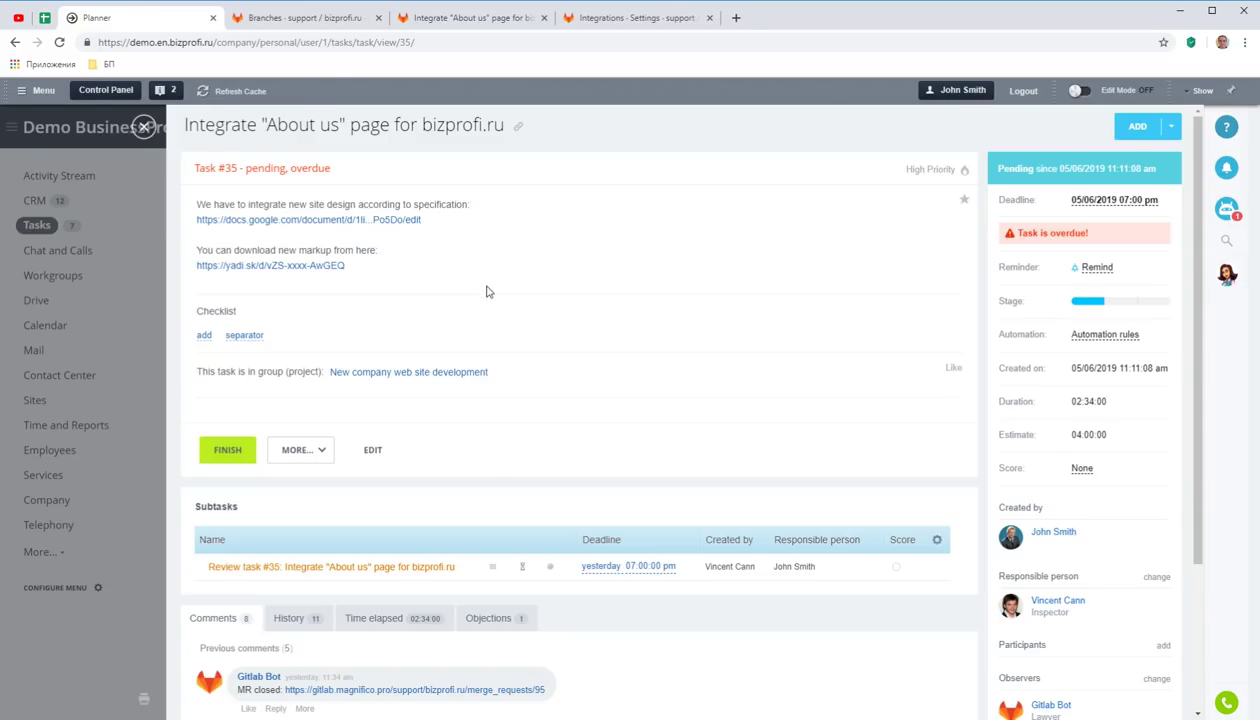
Step: Open the 'Review task #35' subtask (#36) from task #35's Subtasks list
left_click(386, 568)
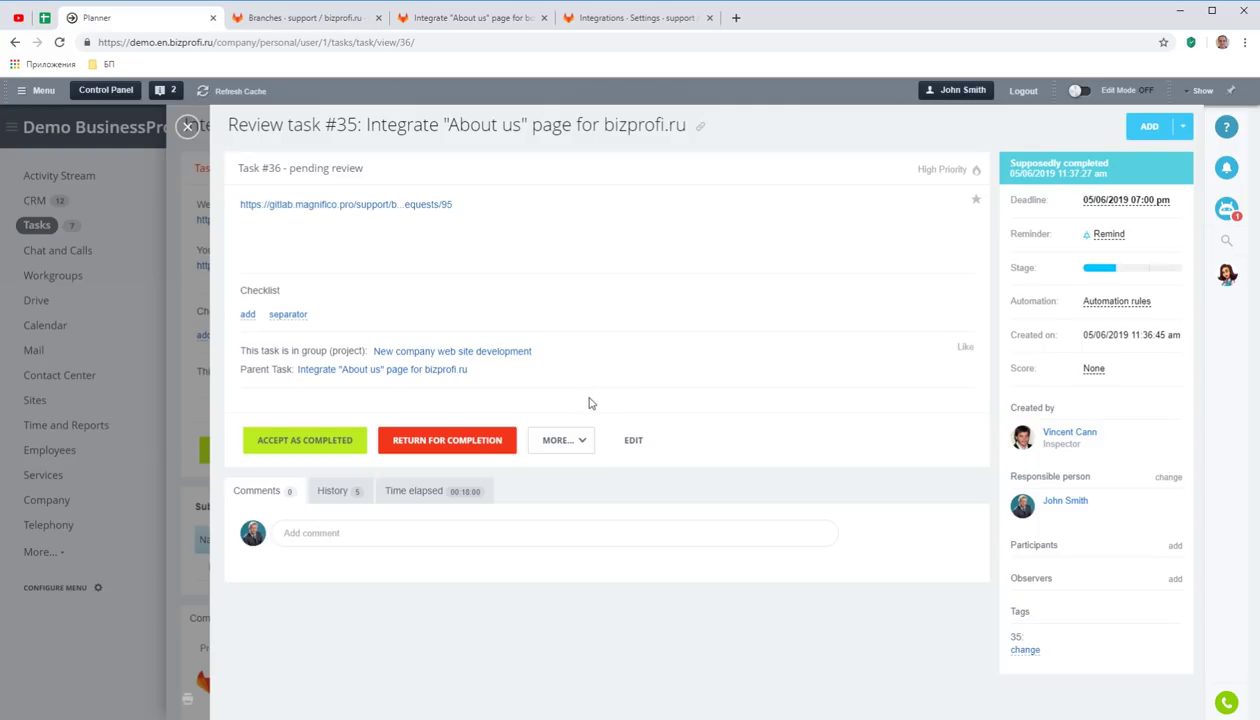
Step: Resume review task #36 from the More menu and start its time tracker
left_click(578, 443)
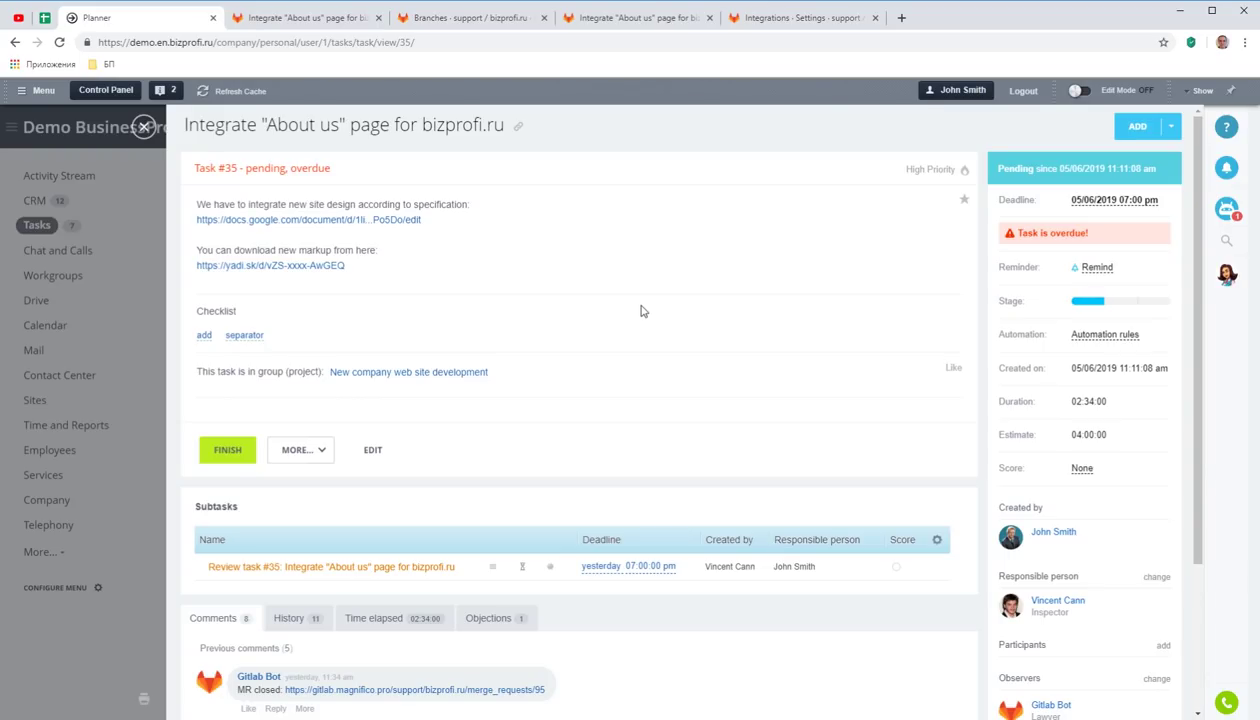
scroll(642, 311, "down", 2)
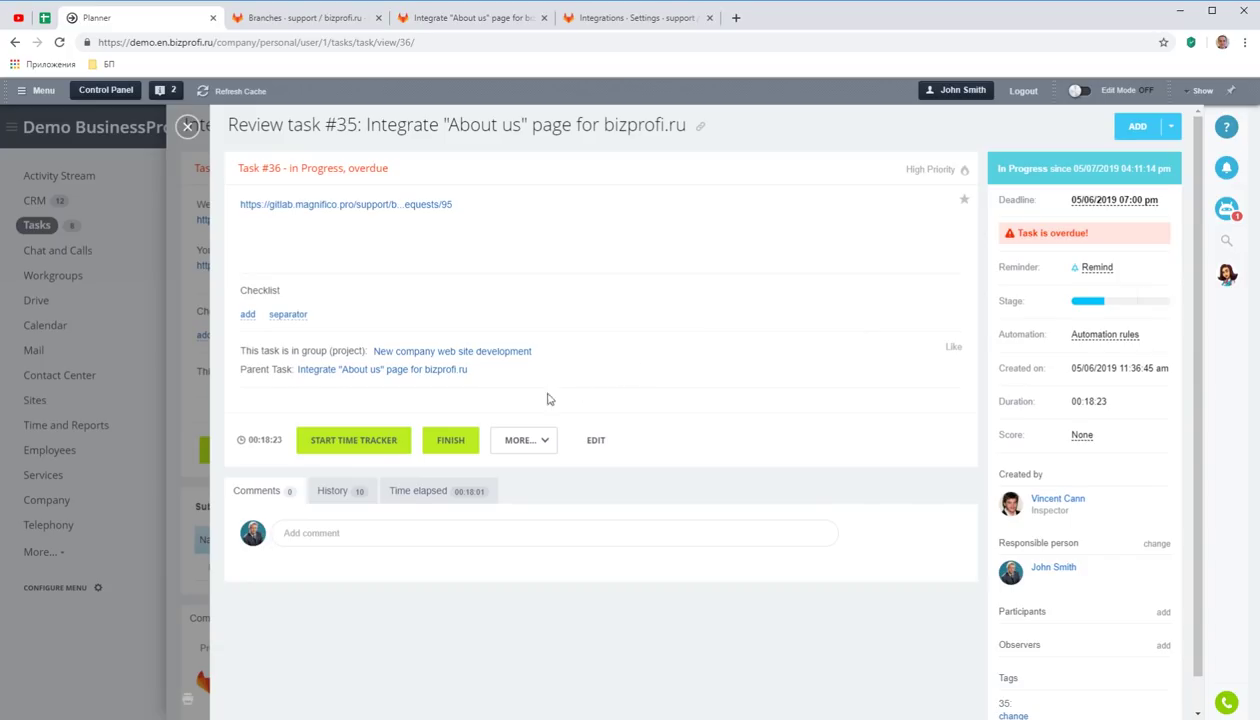
left_click(396, 442)
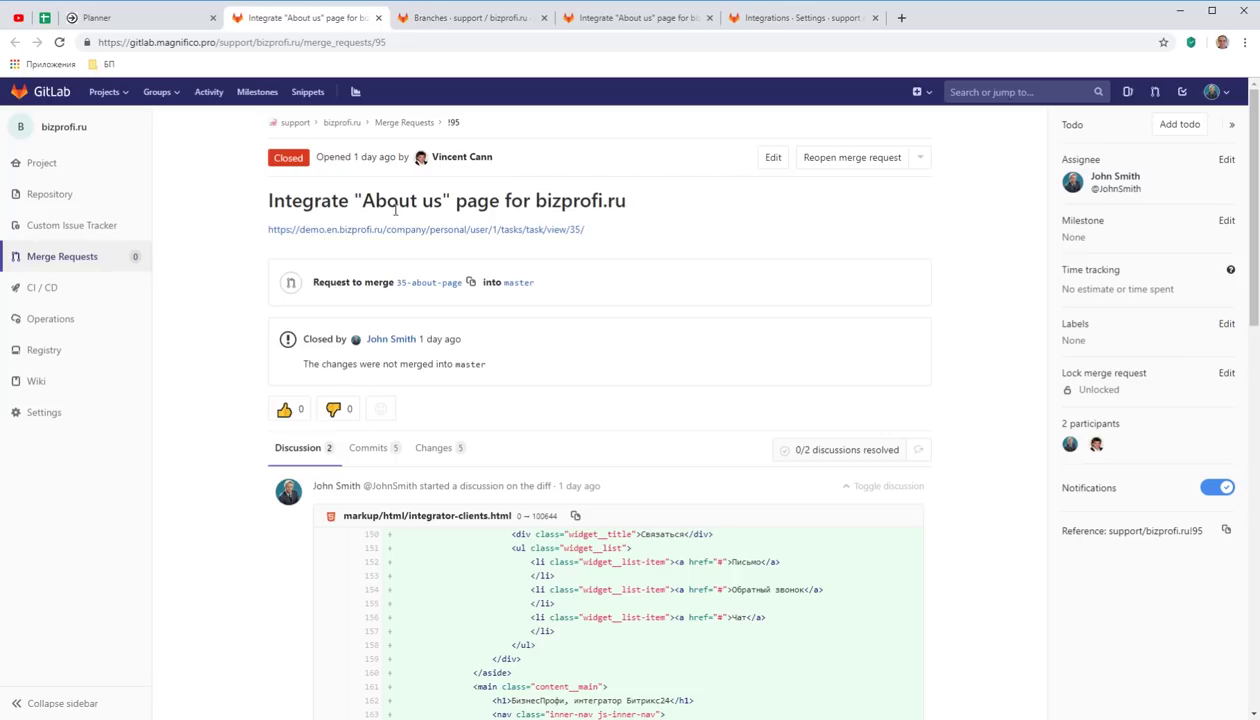
Step: Scroll through merge request !95's review discussion and activity history
scroll(247, 236, "down", 1)
scroll(247, 236, "down", 2)
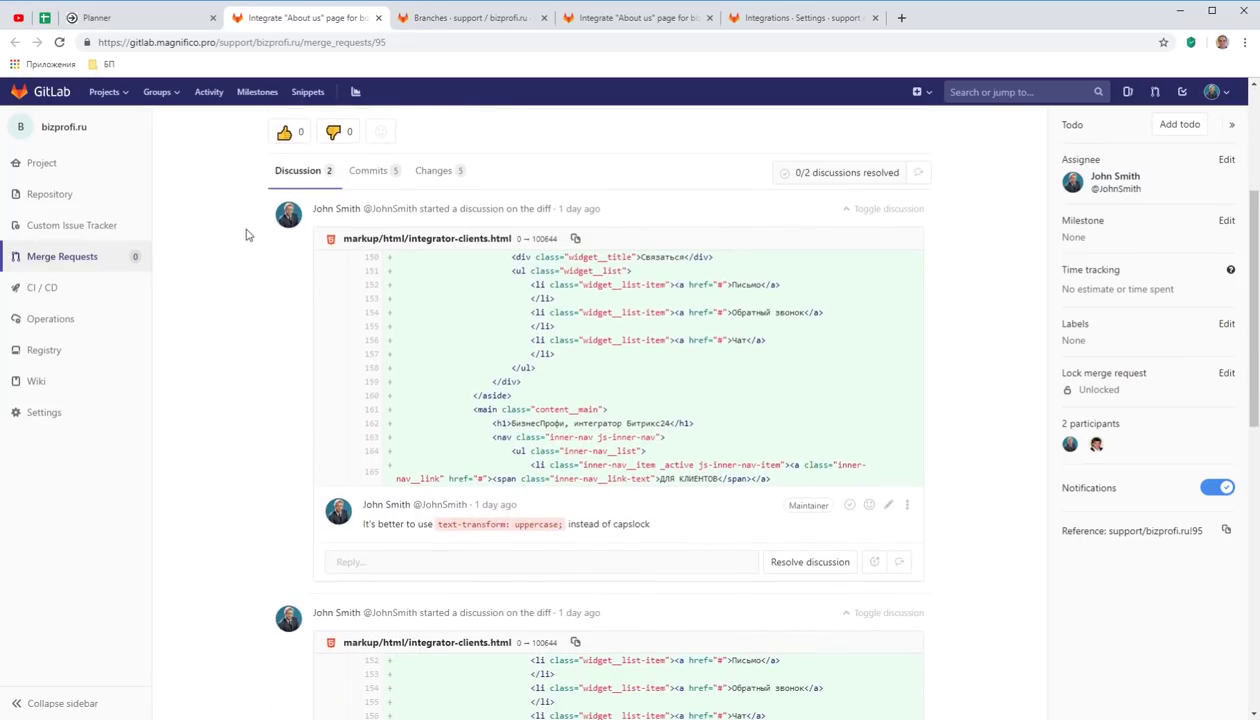
scroll(247, 235, "down", 1)
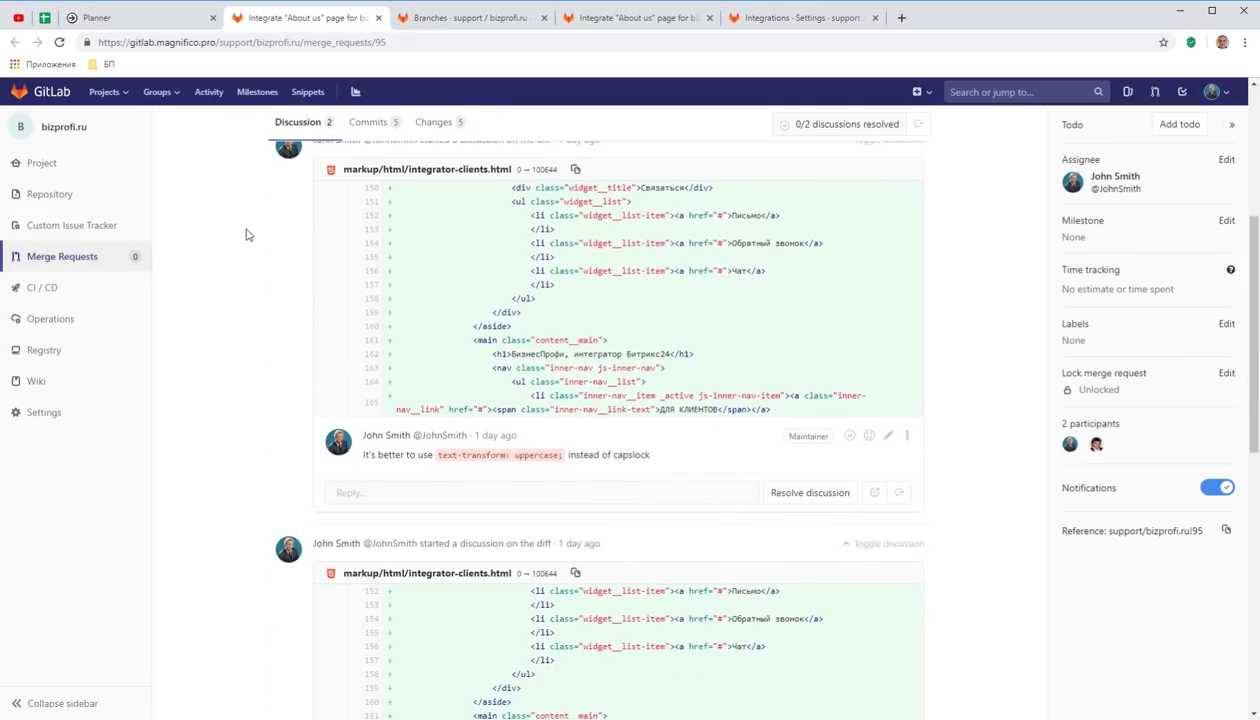
scroll(247, 235, "down", 1)
scroll(247, 235, "down", 1)
scroll(247, 235, "down", 1)
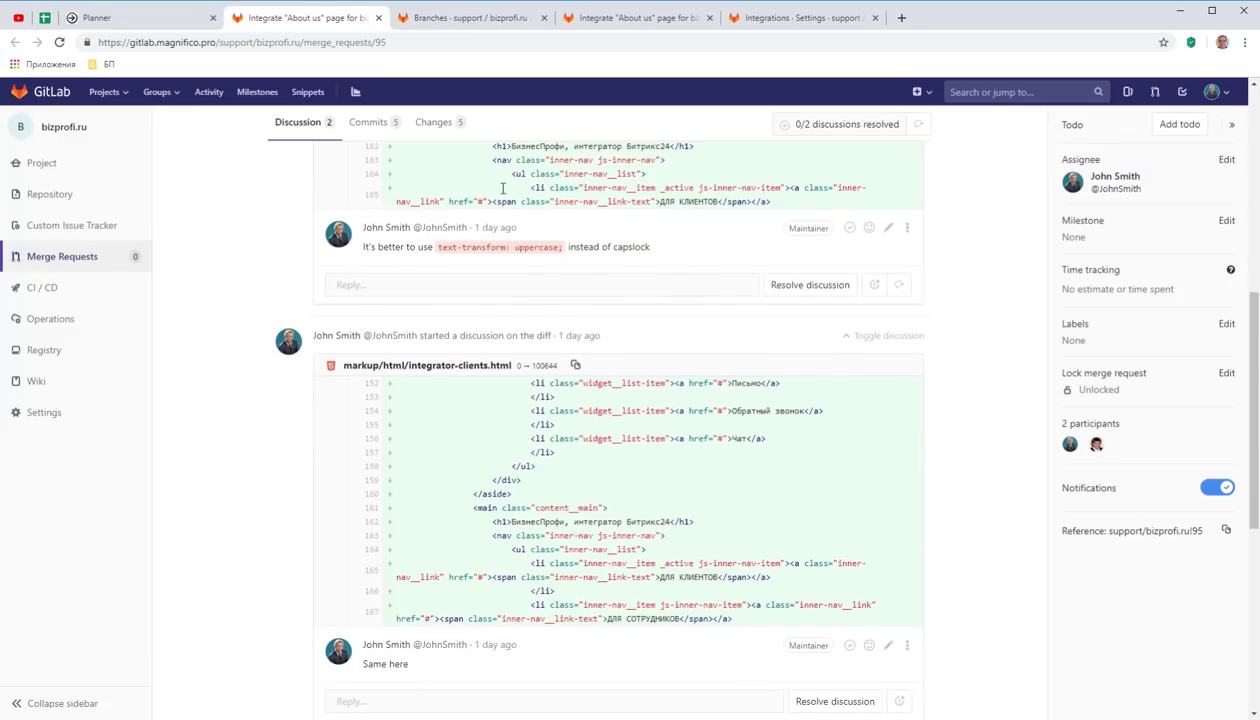
scroll(262, 293, "down", 1)
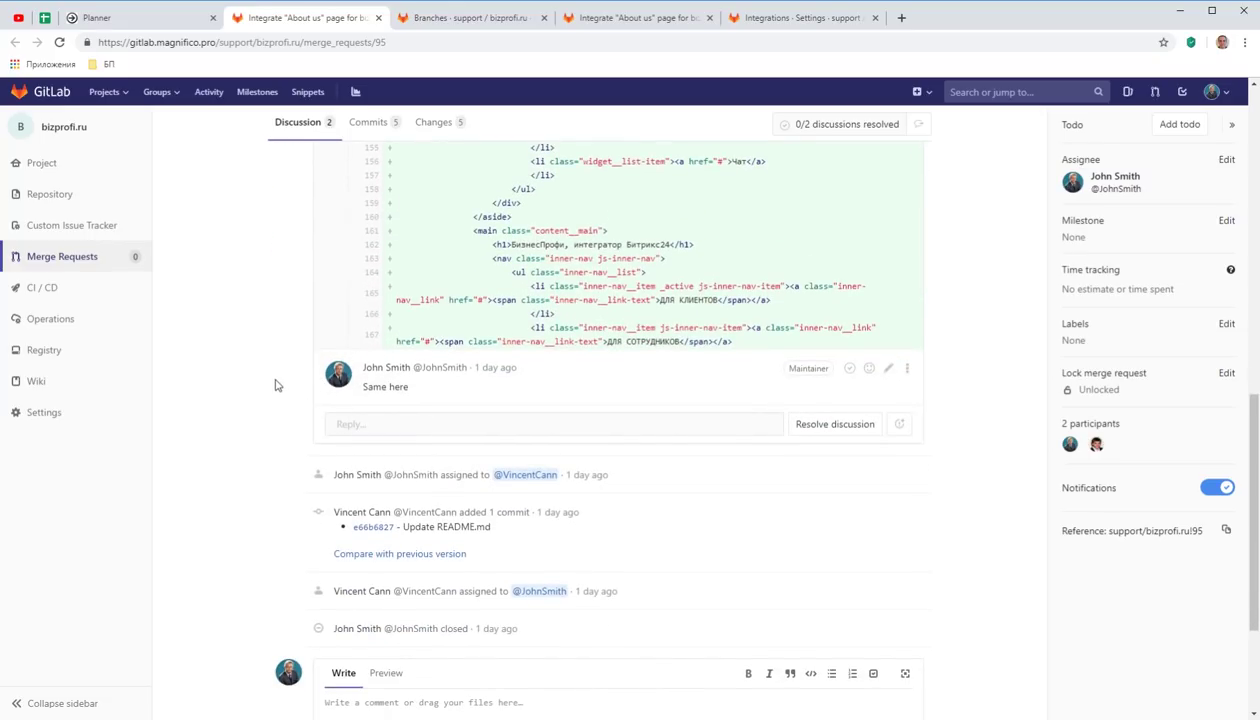
scroll(276, 385, "down", 2)
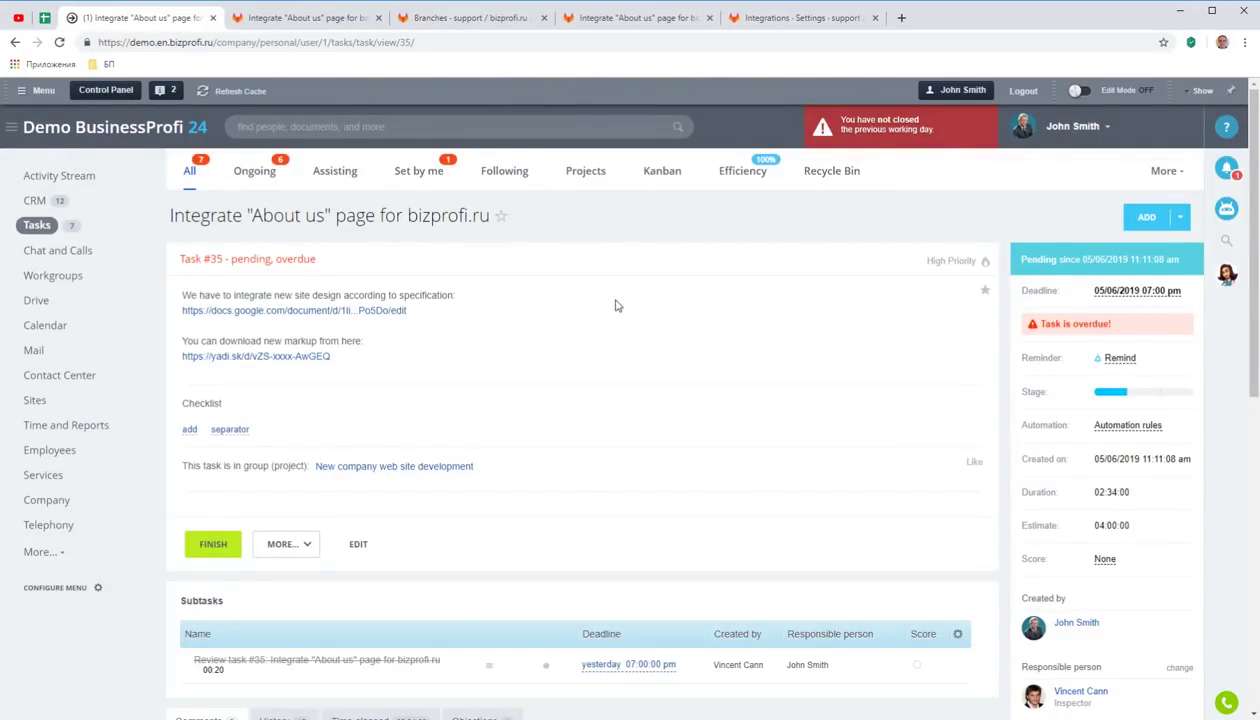
Step: Scroll through task #35's Gitlab Bot comments tracing merge request !95 to production deployment
scroll(616, 305, "down", 2)
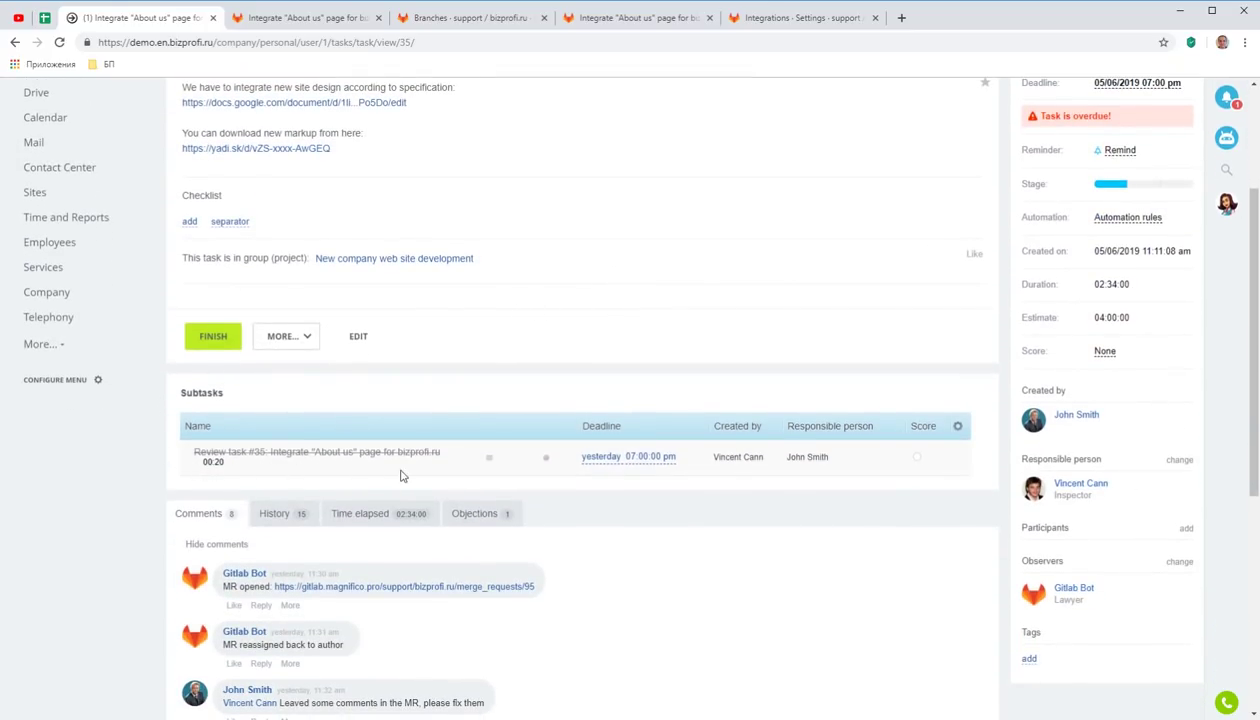
scroll(160, 468, "down", 2)
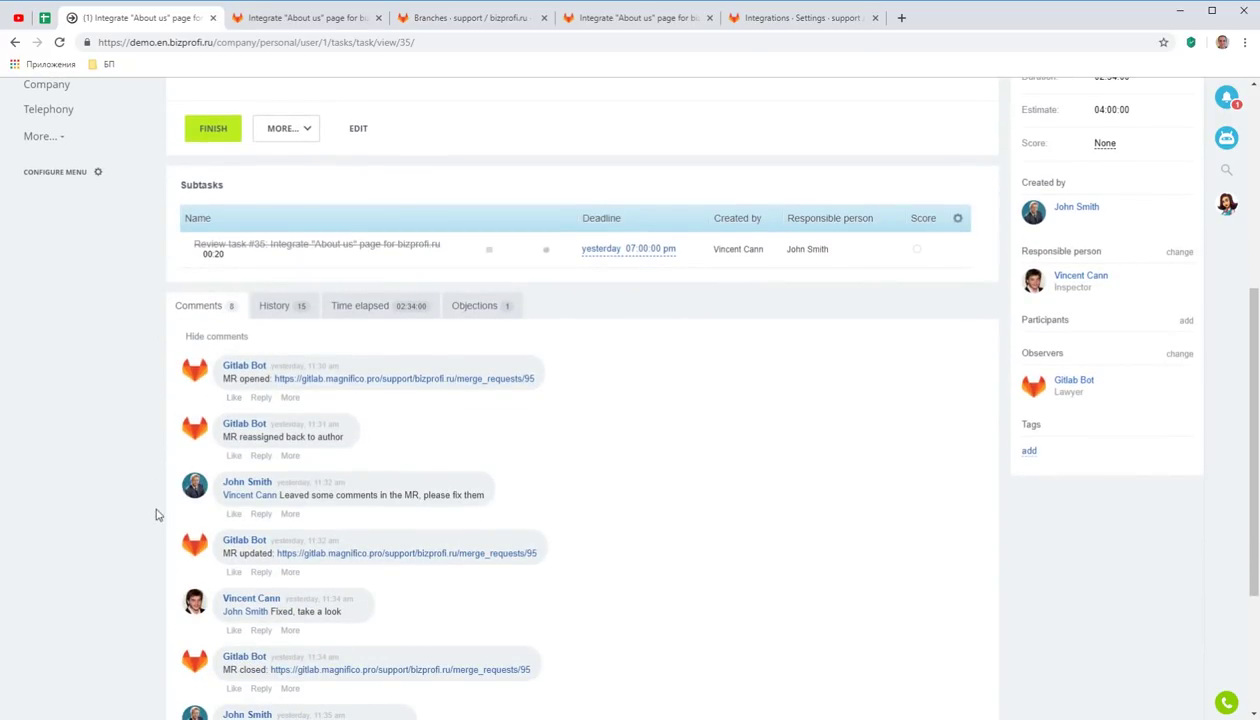
scroll(178, 567, "down", 3)
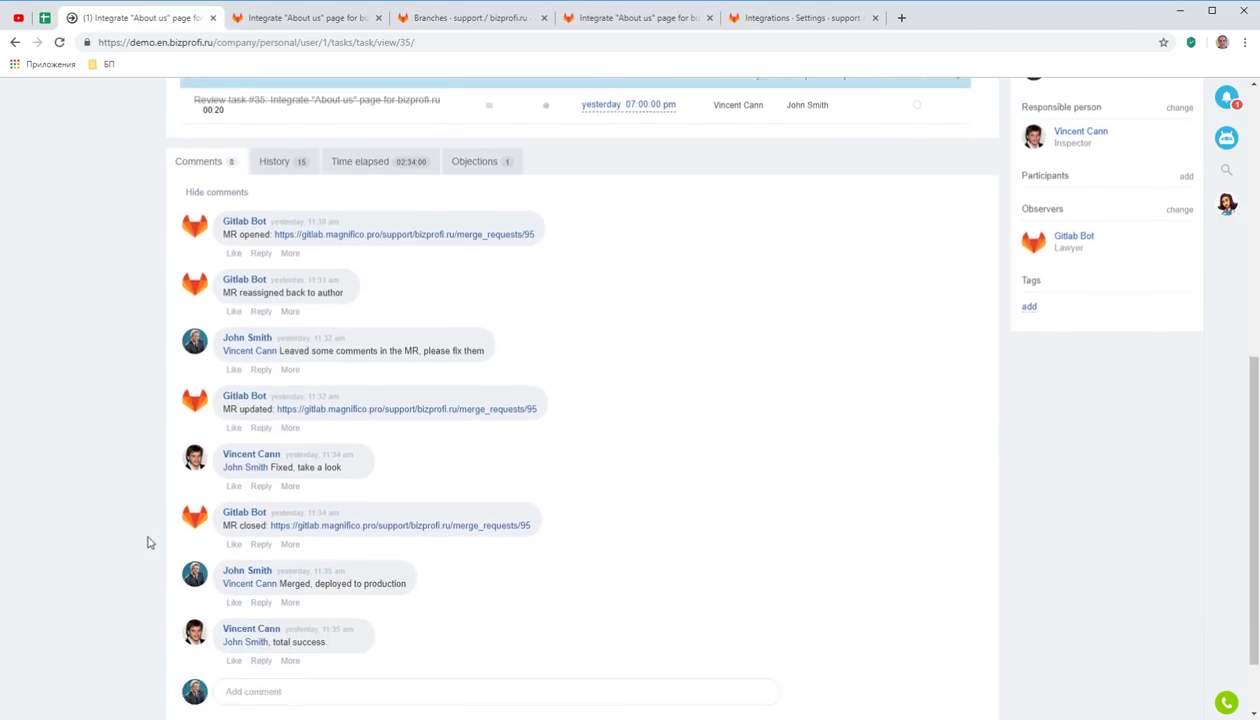